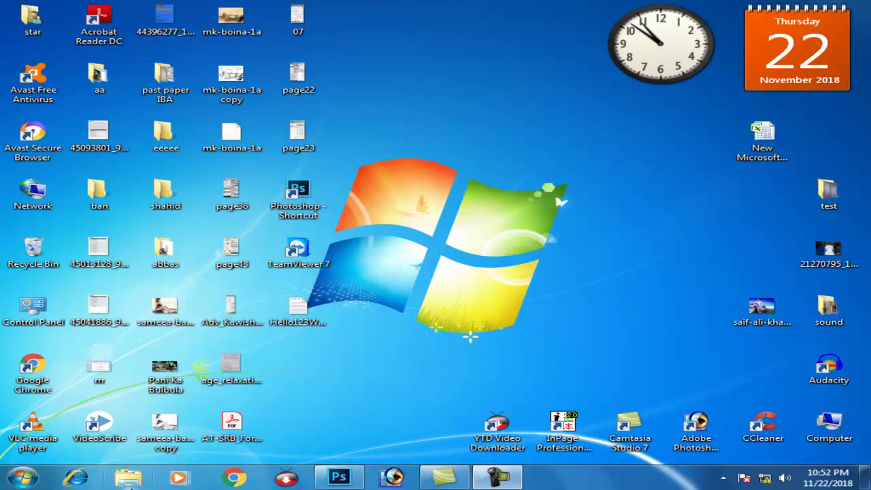
Step: Load the router admin address 192.168.0.1 in Chrome to bring up its sign-in prompt
{"action": "left_click", "coordinate": [231, 479]}
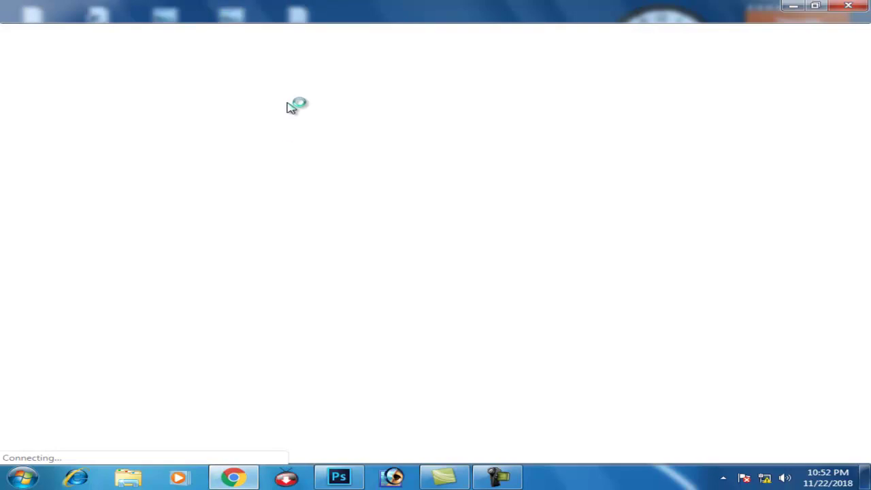
{"action": "left_click", "coordinate": [153, 38]}
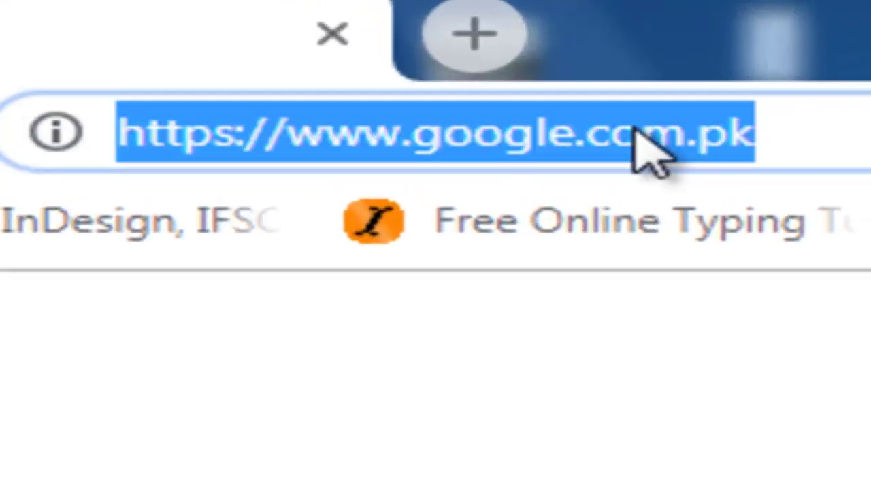
{"action": "type", "text": "192.168.0.1"}
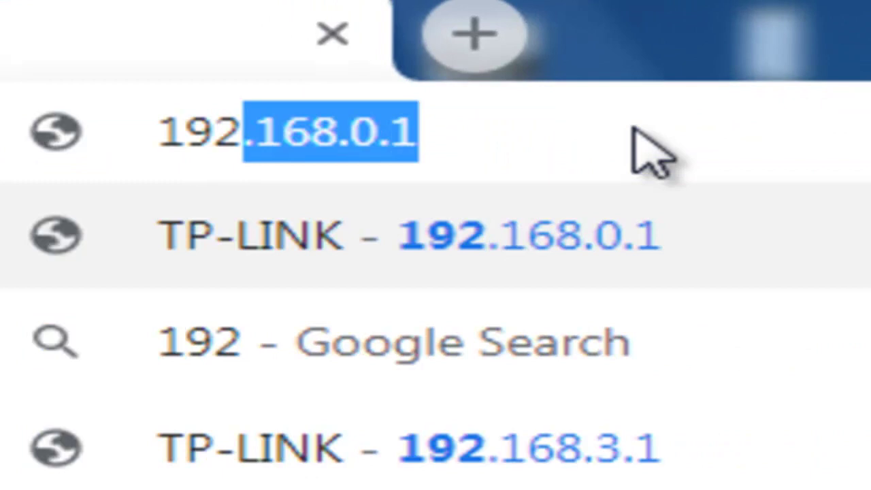
{"action": "key", "text": "Right"}
{"action": "key", "text": "Return"}
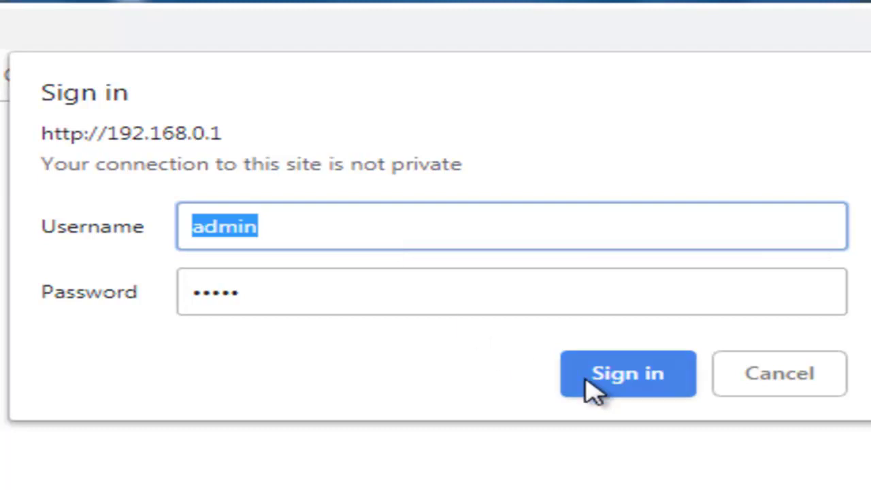
Step: Sign in with the current login and go to System Tools > Password
{"action": "left_click", "coordinate": [614, 386]}
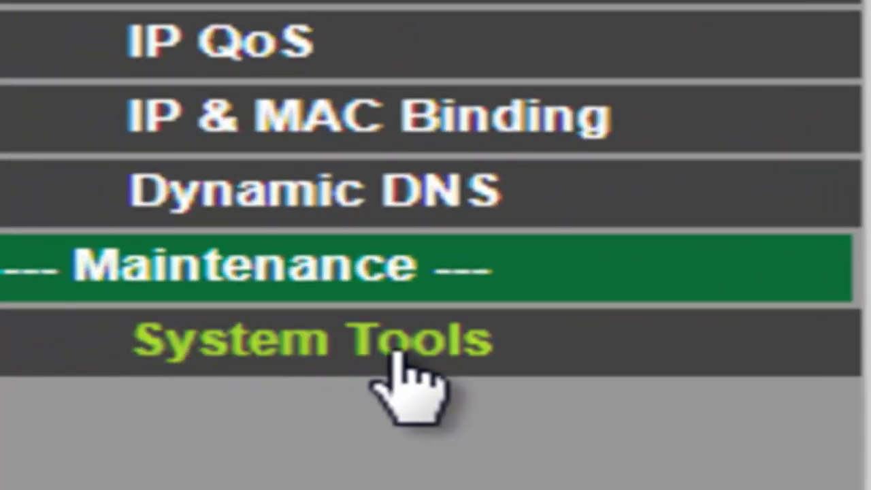
{"action": "left_click", "coordinate": [398, 352]}
{"action": "left_click_drag", "start_coordinate": [823, 14], "coordinate": [814, 272]}
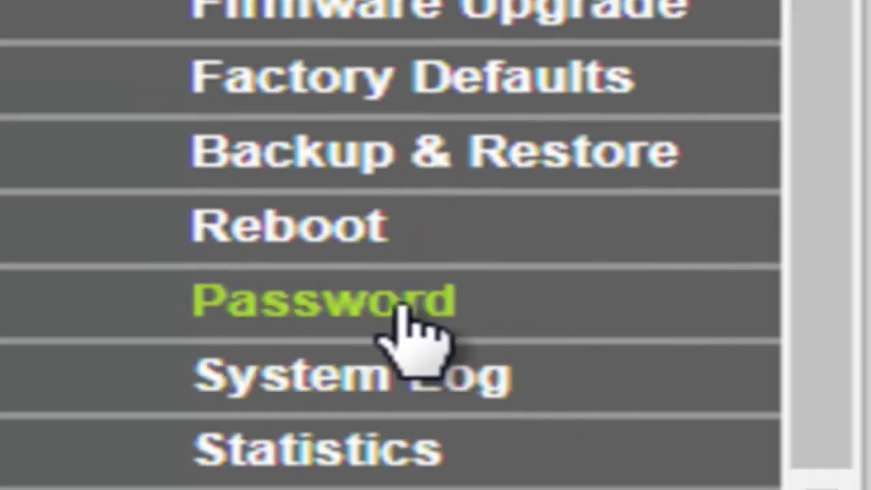
{"action": "left_click", "coordinate": [410, 324]}
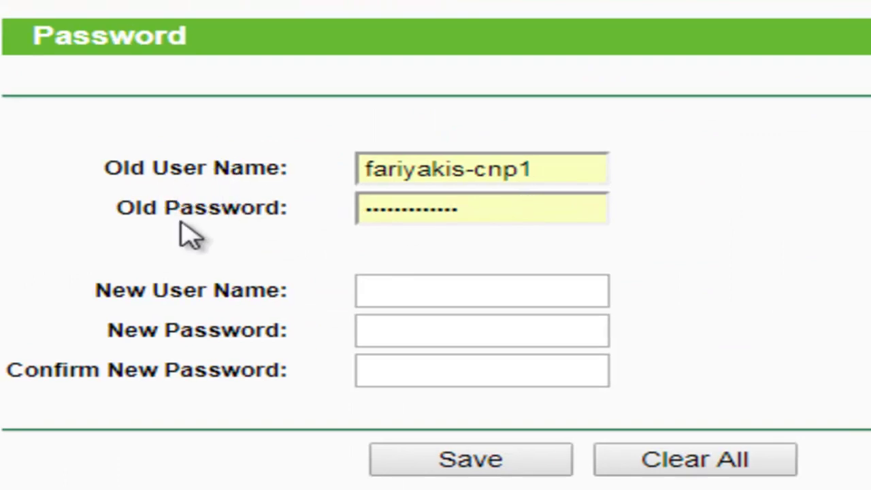
Step: Enter the current admin user name and password in the Old User Name and Old Password fields
{"action": "triple_click", "coordinate": [530, 170]}
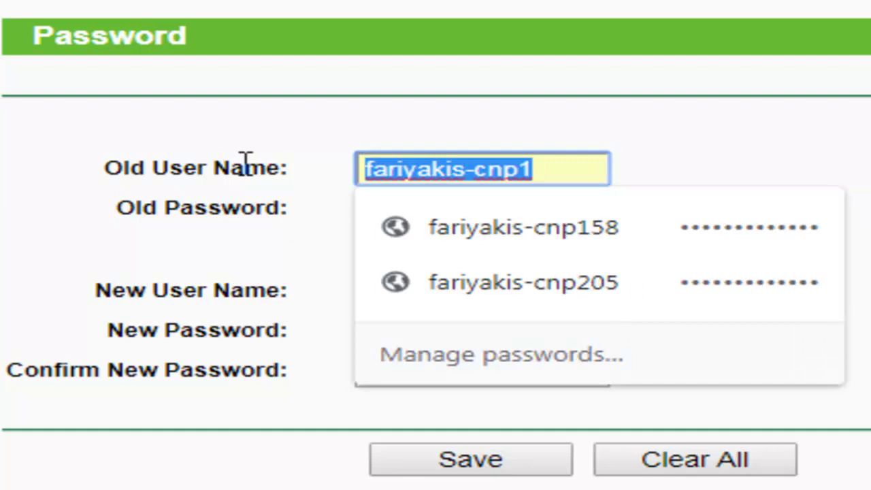
{"action": "key", "text": "Tab"}
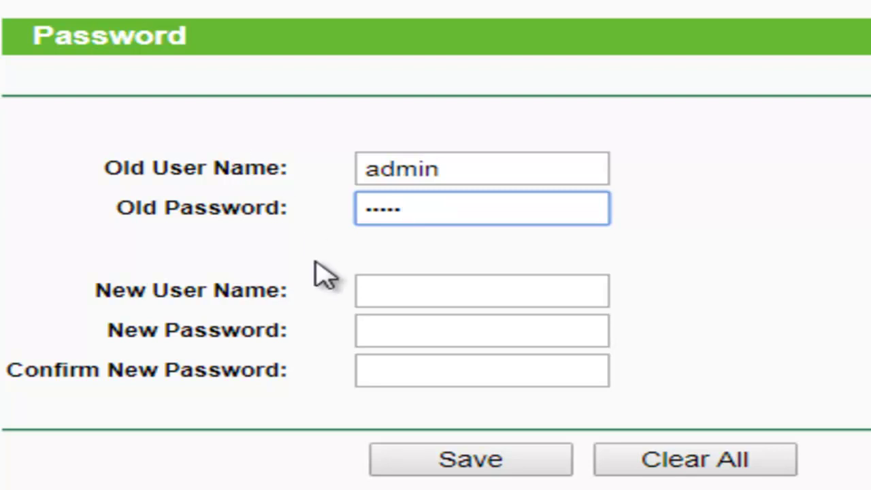
Step: Fill in the new user name, the new password and its confirmation
{"action": "left_click", "coordinate": [401, 298]}
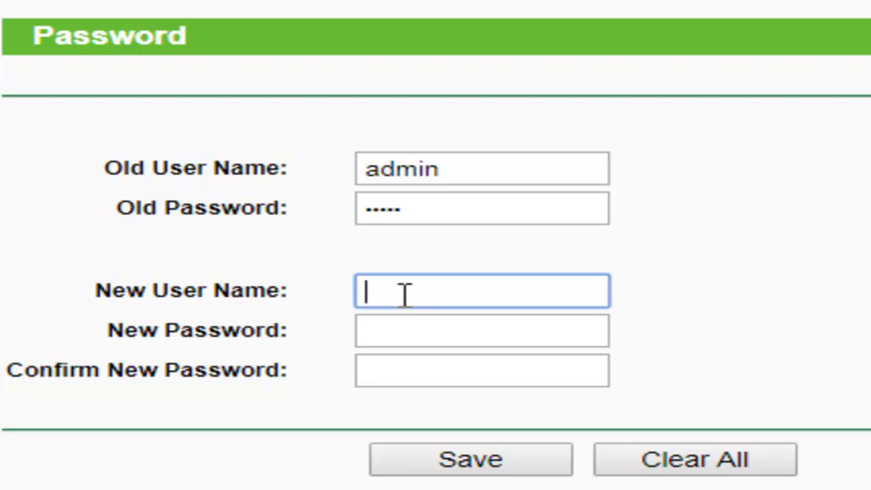
{"action": "key", "text": "Tab"}
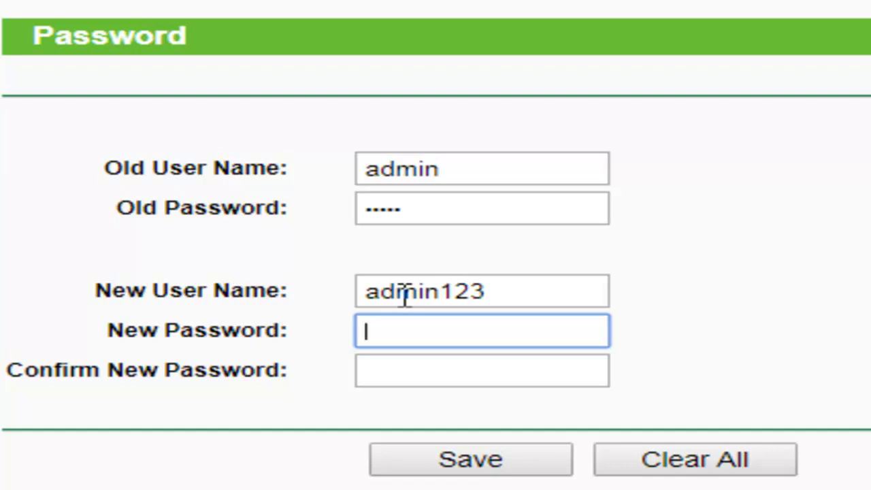
{"action": "key", "text": "BackSpace"}
{"action": "key", "text": "BackSpace"}
{"action": "key", "text": "BackSpace"}
{"action": "key", "text": "BackSpace"}
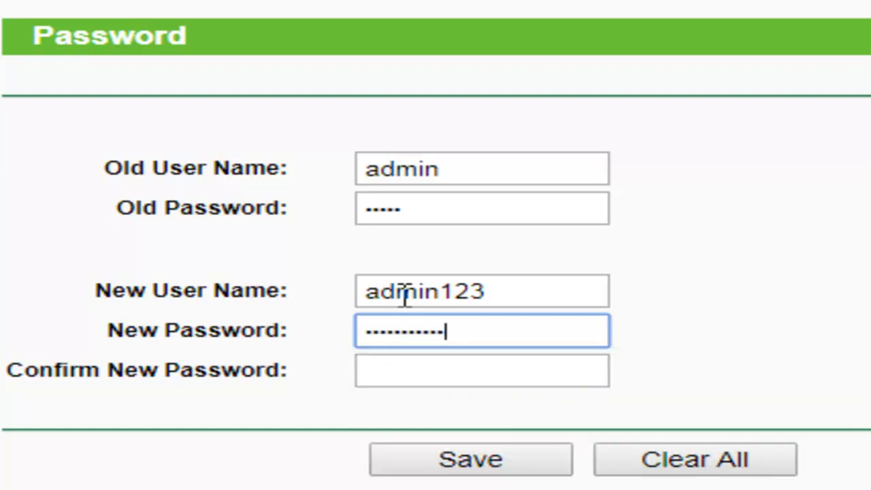
{"action": "key", "text": "Tab"}
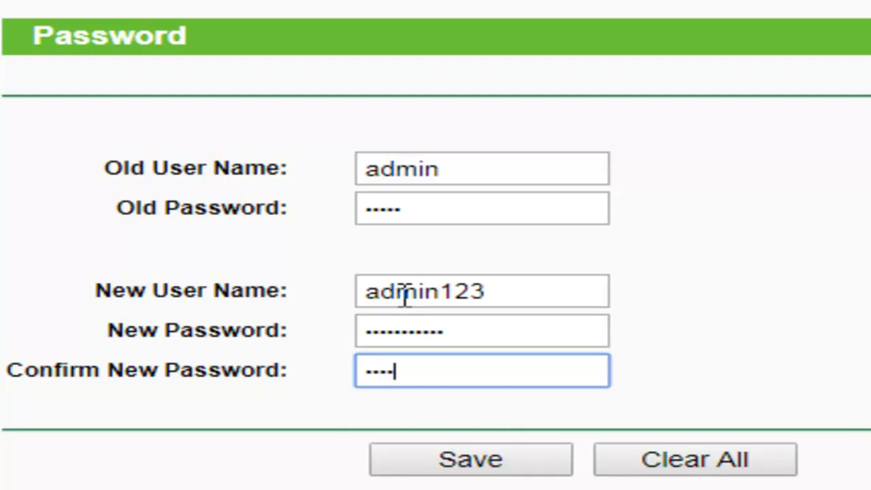
Step: Save the new admin credentials and try signing in at the reappearing prompt
{"action": "left_click", "coordinate": [475, 475]}
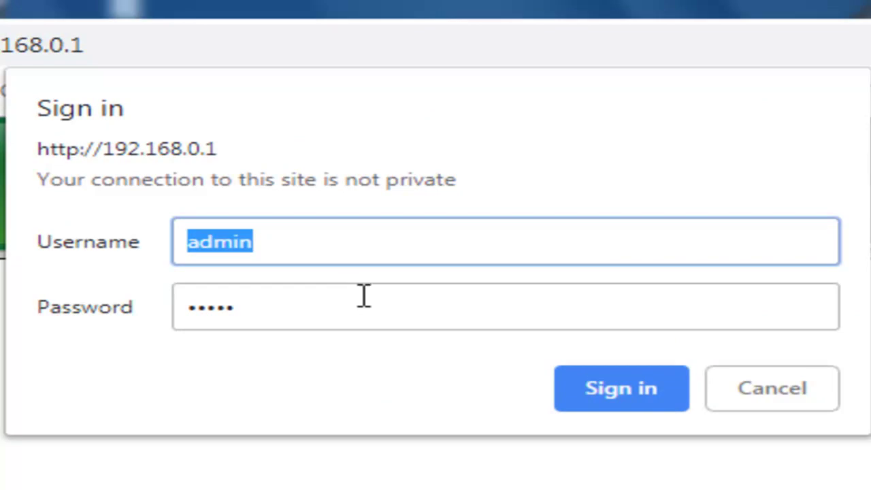
{"action": "left_click", "coordinate": [590, 397]}
{"action": "left_click", "coordinate": [597, 395]}
{"action": "left_click", "coordinate": [597, 394]}
{"action": "left_click", "coordinate": [597, 394]}
{"action": "left_click", "coordinate": [597, 393]}
{"action": "left_click", "coordinate": [578, 381]}
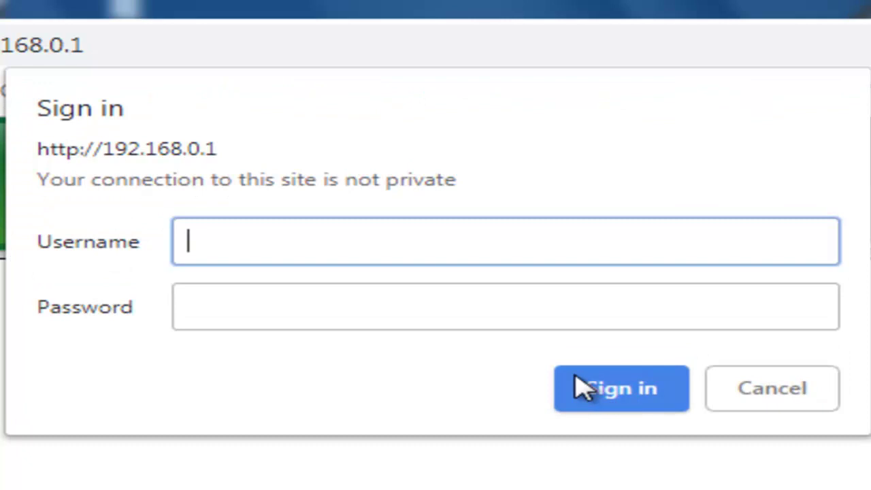
Step: Enter the new user name and new password in the sign-in prompt
{"action": "key", "text": "BackSpace"}
{"action": "key", "text": "BackSpace"}
{"action": "key", "text": "Tab"}
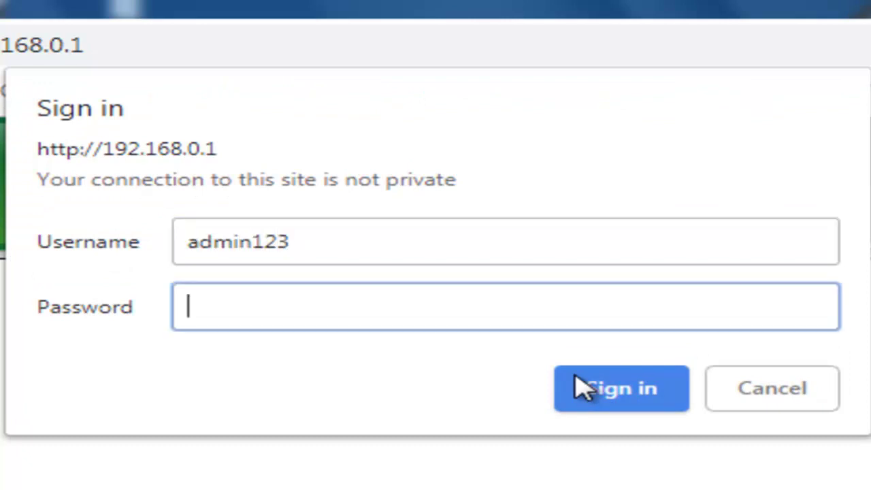
Step: Sign in with the new credentials, return to the Password page and dismiss saved-login suggestions
{"action": "left_click", "coordinate": [581, 388]}
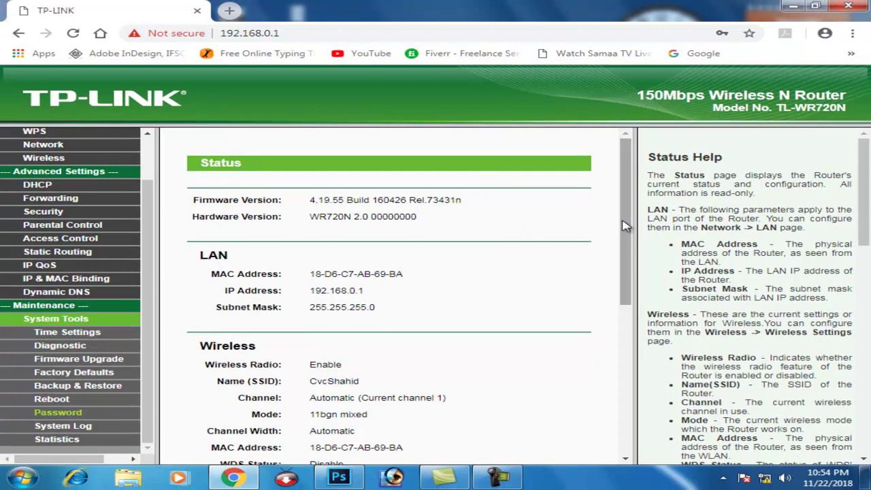
{"action": "left_click_drag", "start_coordinate": [624, 225], "coordinate": [629, 284]}
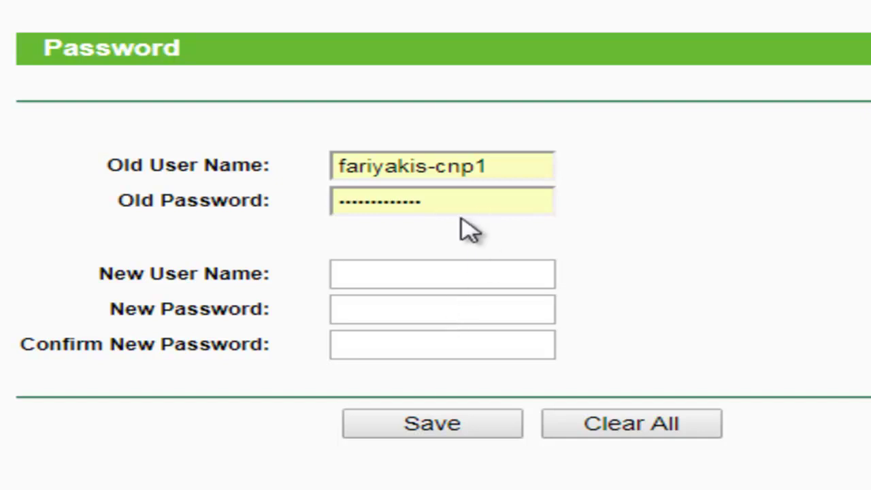
{"action": "left_click", "coordinate": [510, 166]}
{"action": "key", "text": "ctrl+a"}
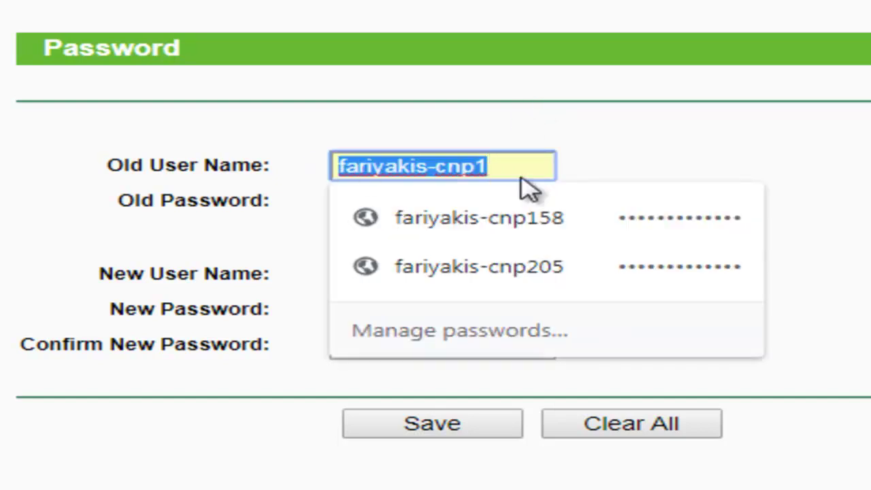
{"action": "left_click", "coordinate": [638, 174]}
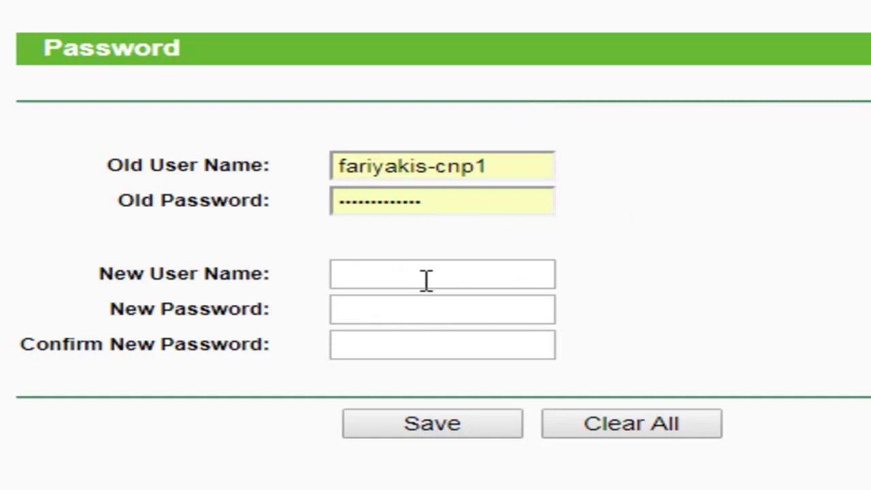